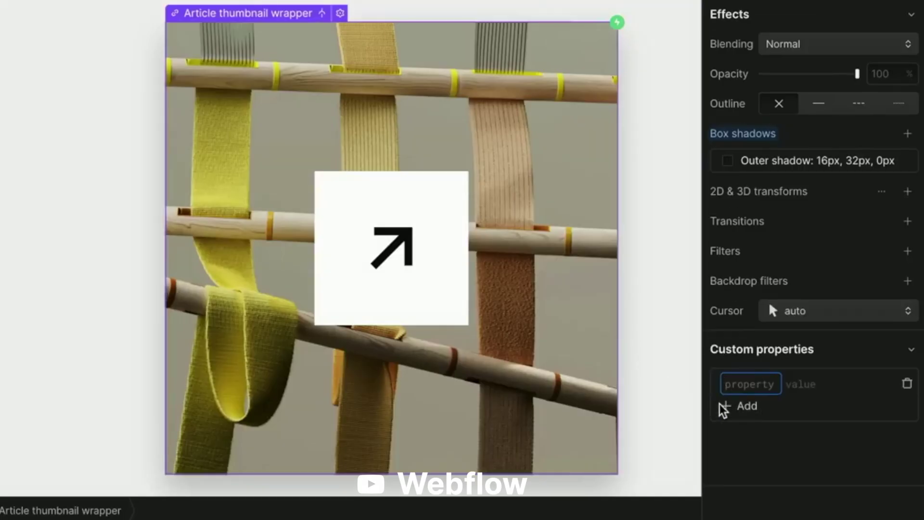
- Add a clip-path custom property to the thumbnail wrapper and begin typing a polygon value
text(clip)
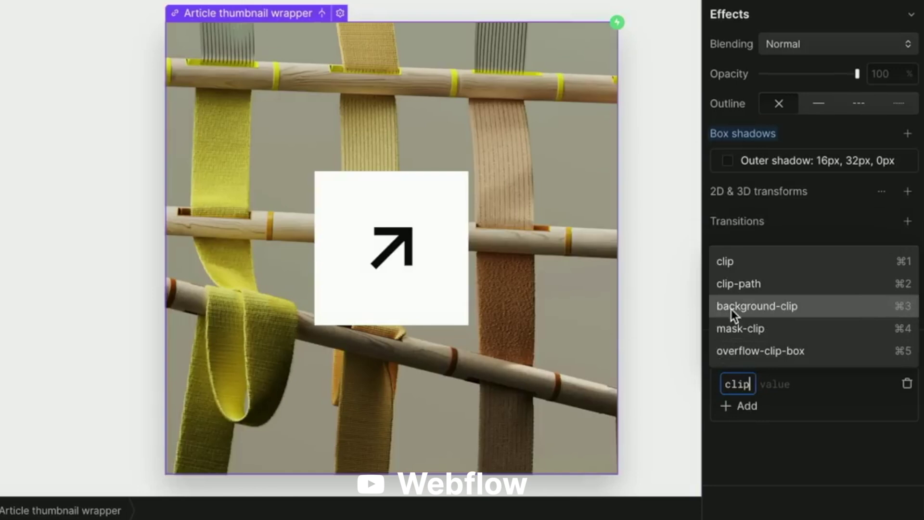
click(737, 291)
click(794, 383)
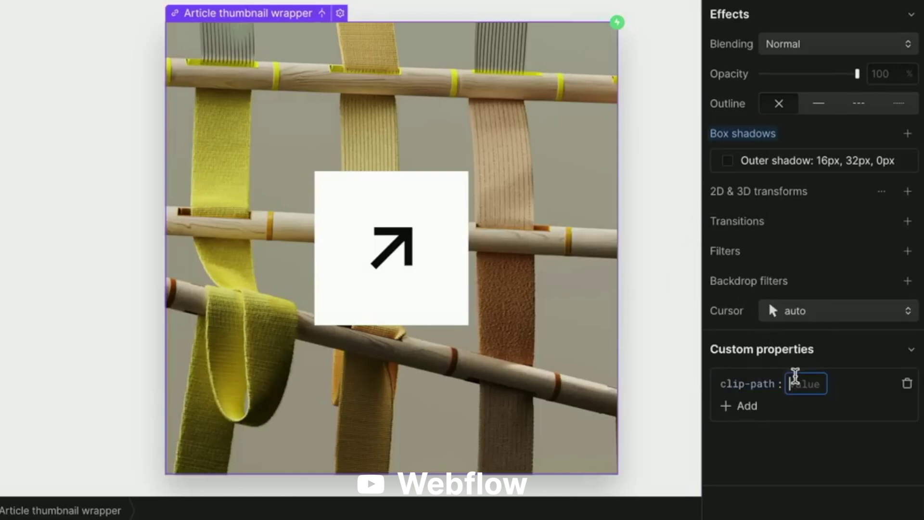
text(polygo)
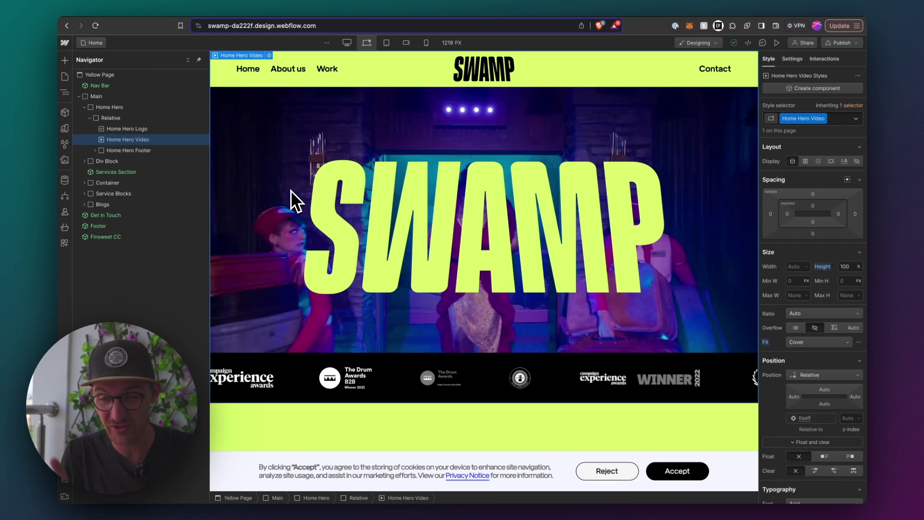
- Scroll the Style panel down to the Effects and Custom properties sections
scroll(812, 337, down, 10)
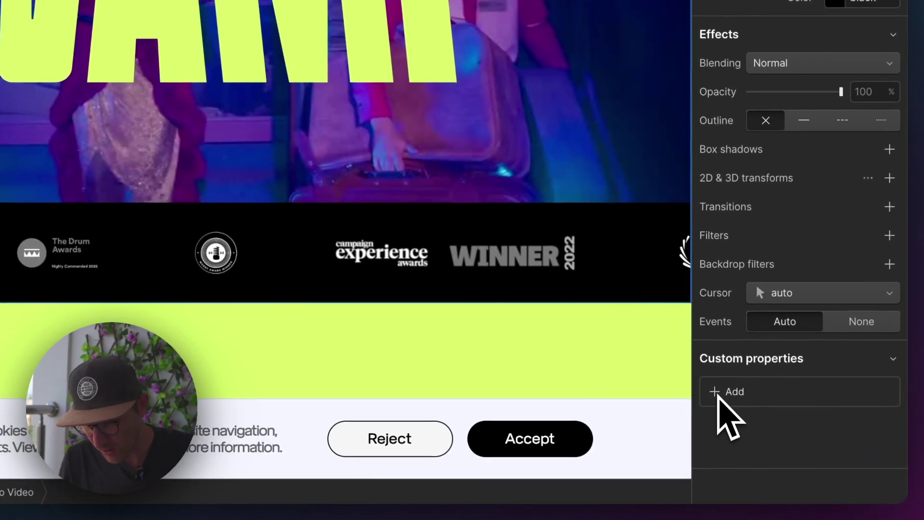
- Add a blank custom property row and scroll through the whole suggested CSS property list
click(716, 392)
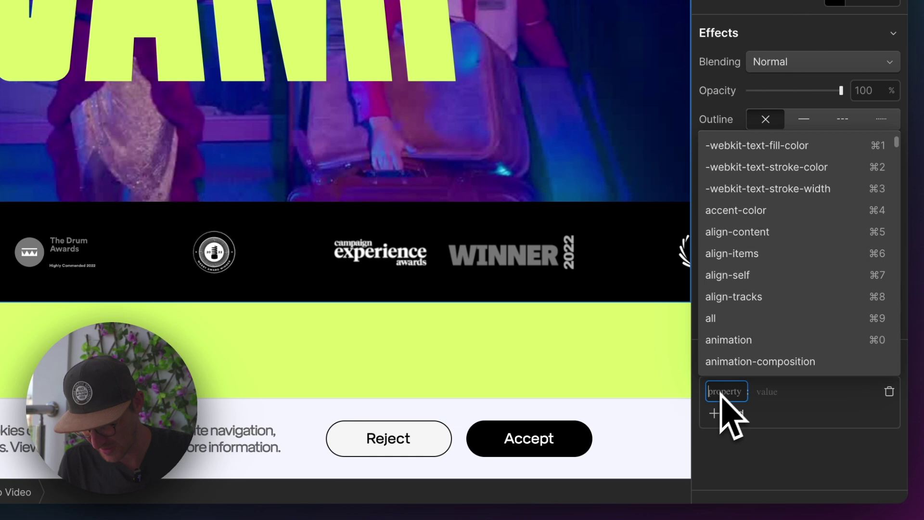
scroll(752, 239, down, 5)
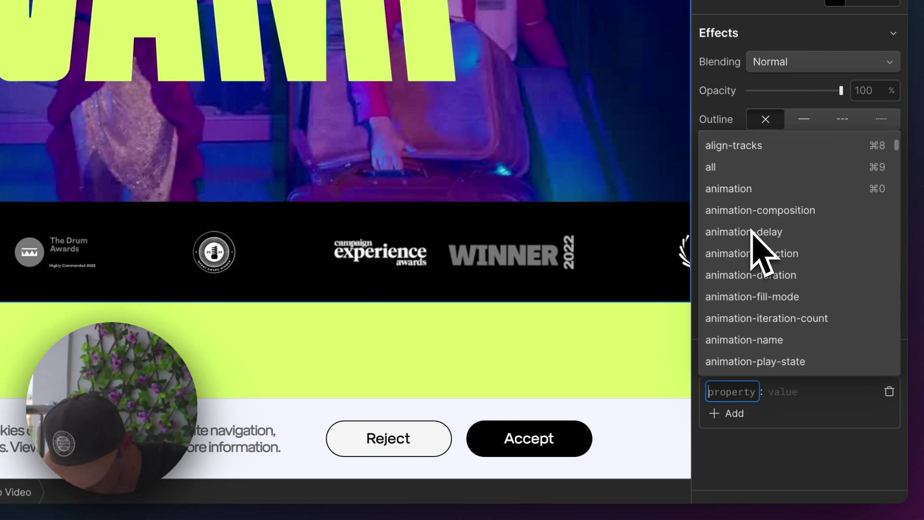
scroll(752, 232, up, 4)
scroll(751, 231, up, 1)
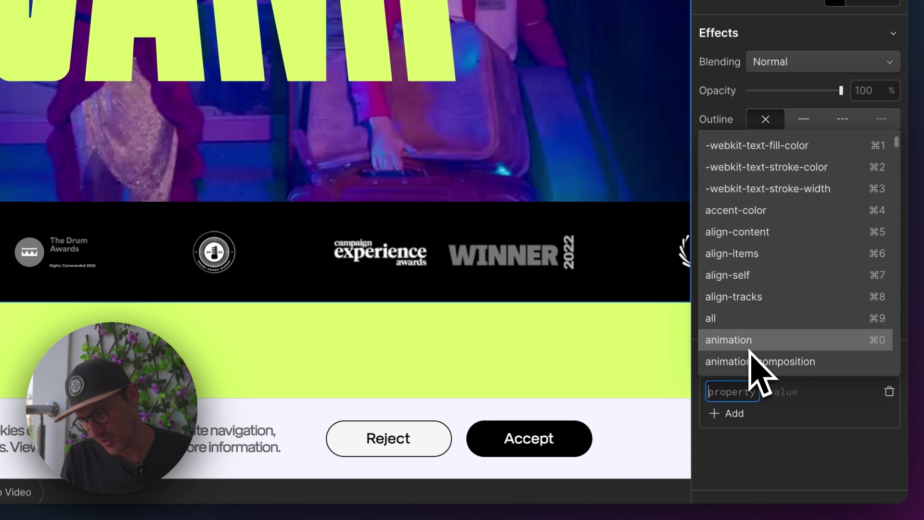
scroll(751, 352, down, 10)
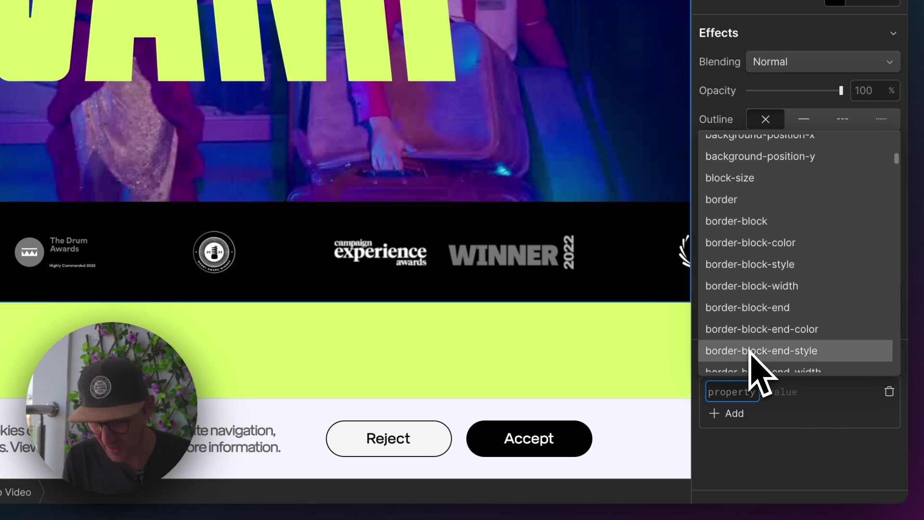
scroll(750, 351, down, 20)
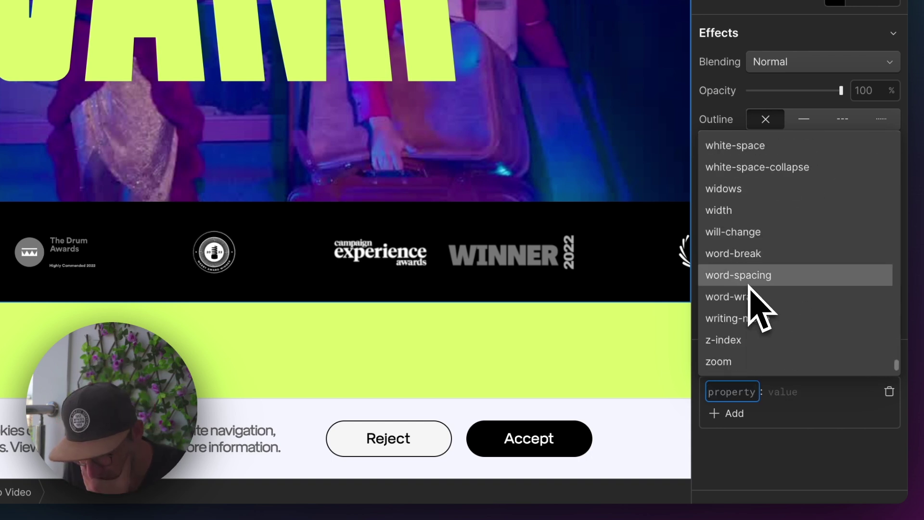
scroll(751, 308, up, 20)
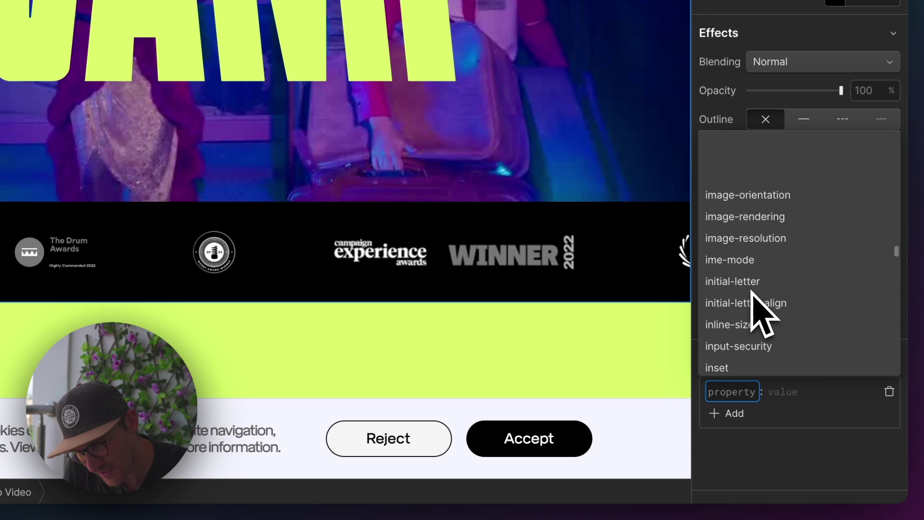
scroll(752, 293, up, 15)
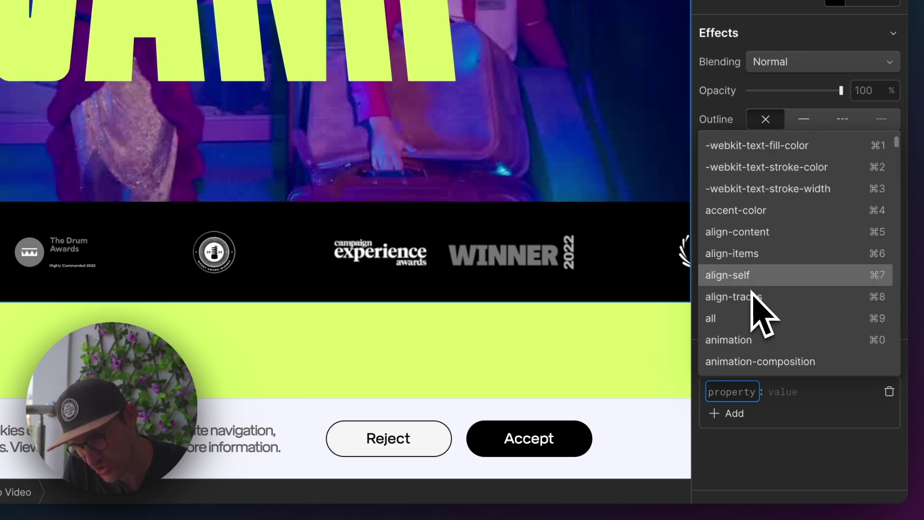
scroll(753, 279, down, 10)
scroll(764, 284, down, 15)
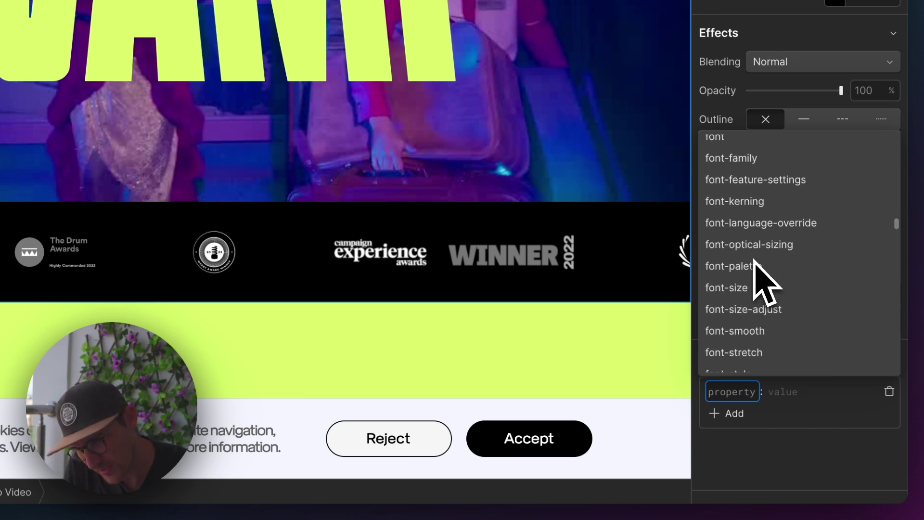
scroll(765, 284, down, 1)
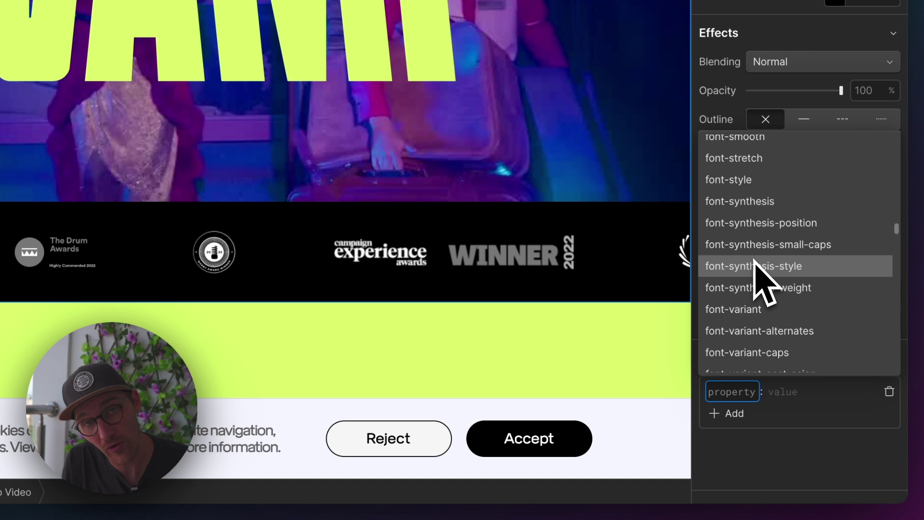
scroll(754, 262, down, 3)
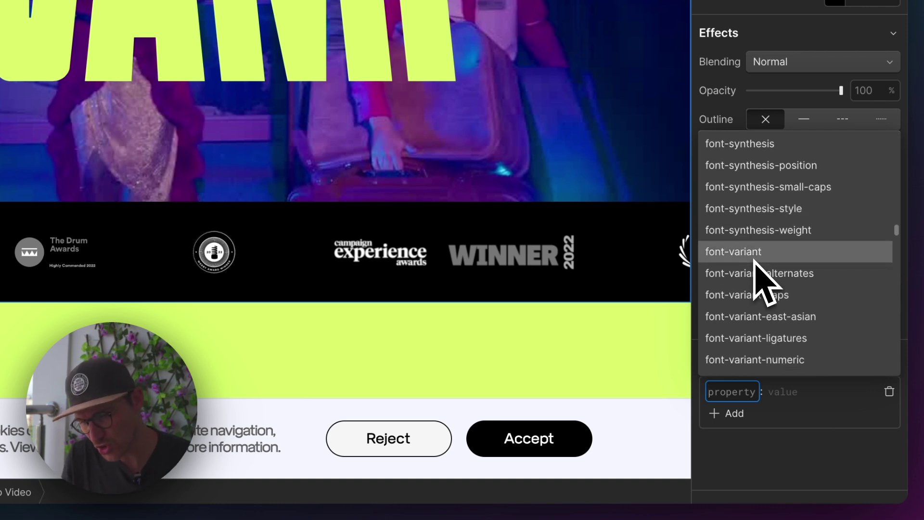
scroll(755, 262, down, 20)
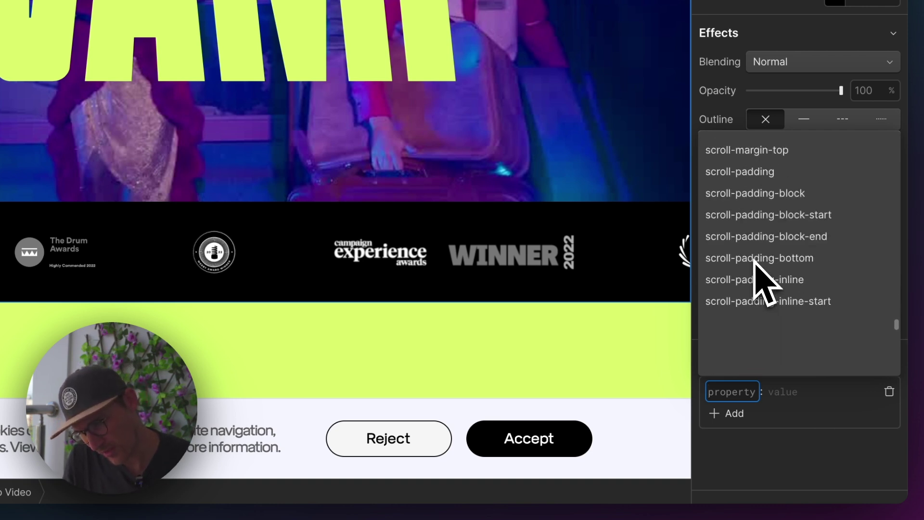
scroll(754, 263, down, 2)
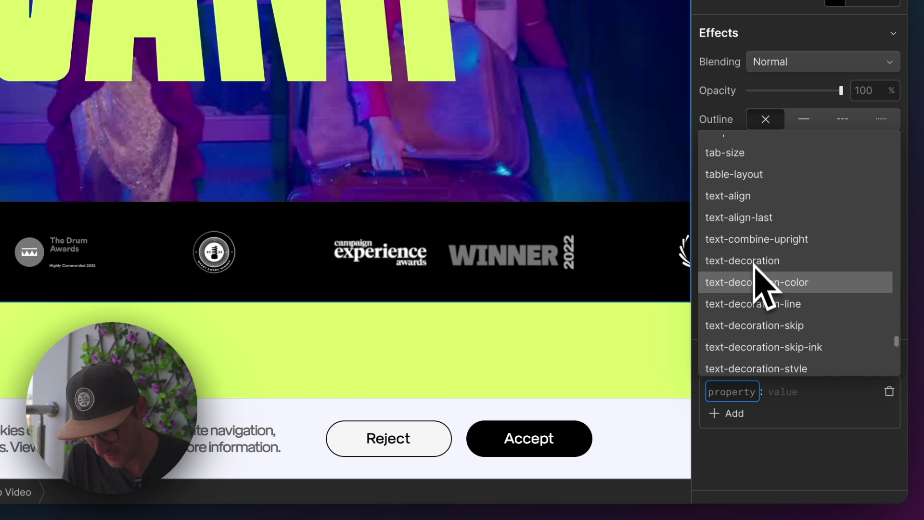
scroll(751, 289, down, 20)
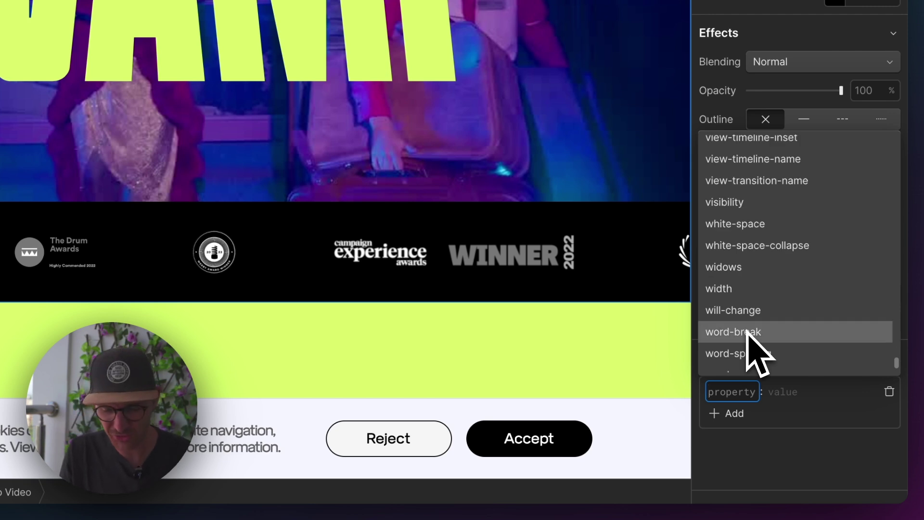
- Set text-justify to balance, see it rejected, and select inter-word on the W3Schools reference
text(justi)
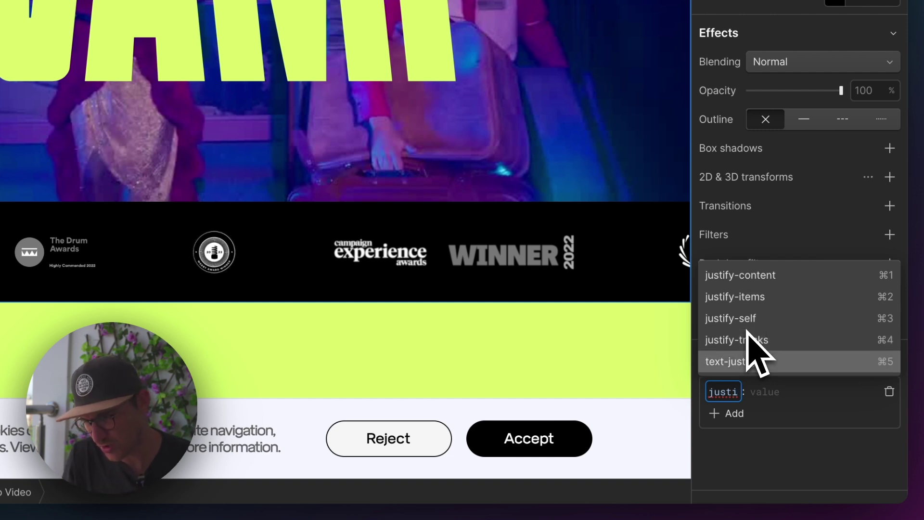
key(Down)
key(Return)
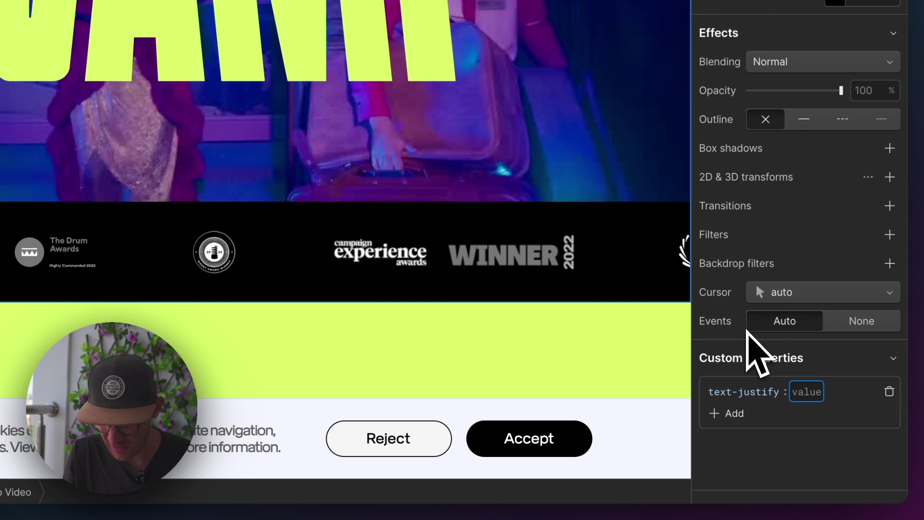
text(balance)
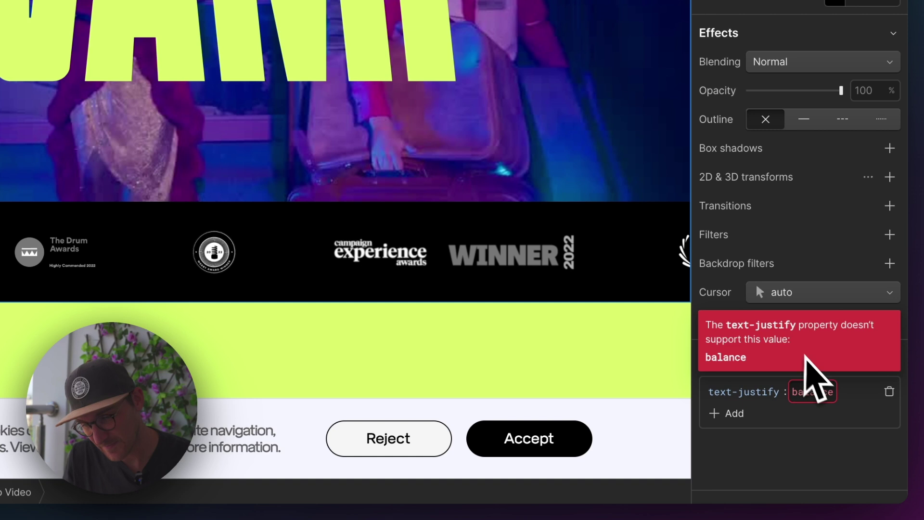
double_click(810, 391)
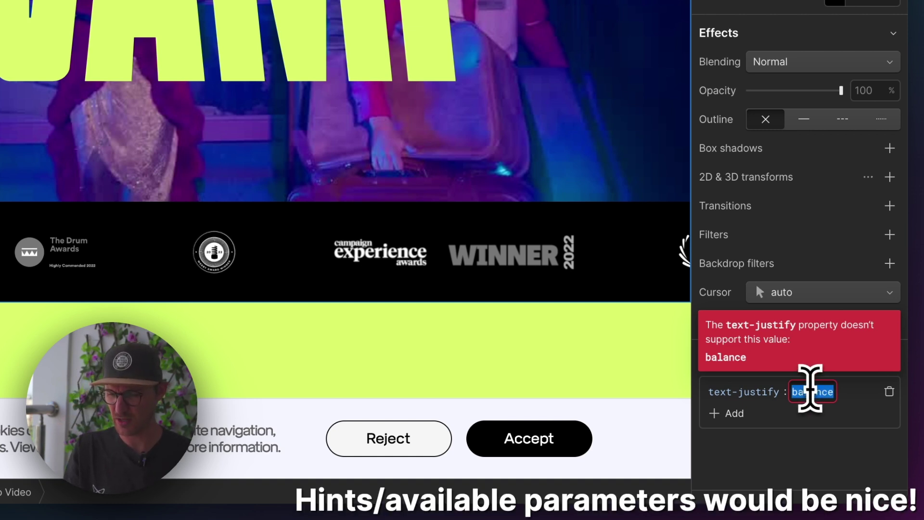
drag(243, 279, 283, 281)
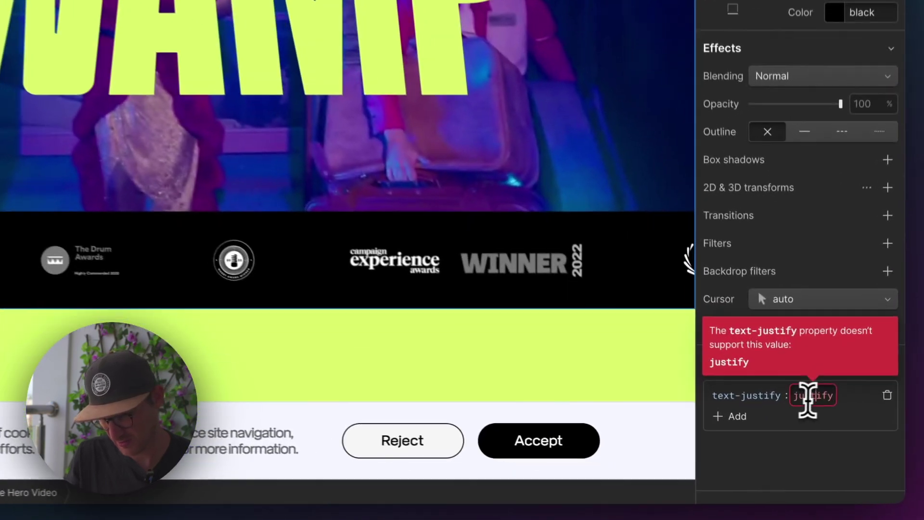
- Paste inter-word over balance as the text-justify value
text(inter-word)
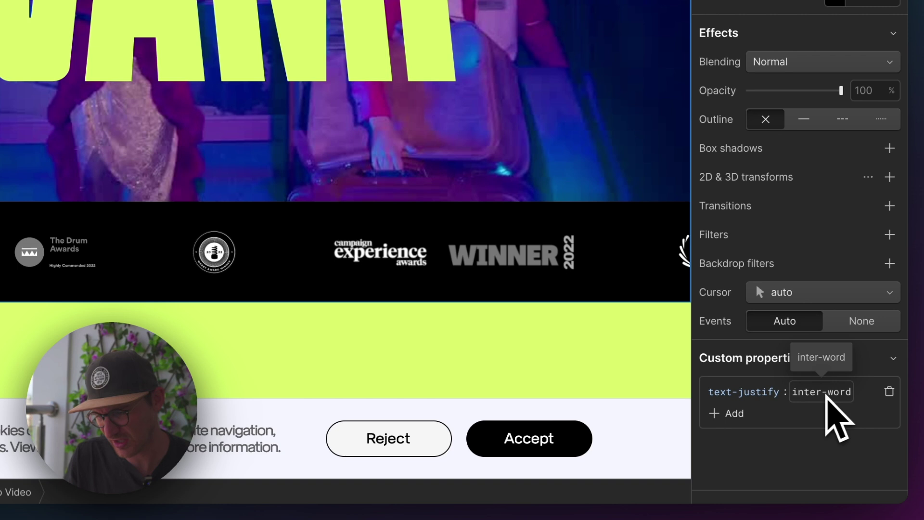
- Rename the text-justify property to content and give it the value attr(href)
click(753, 392)
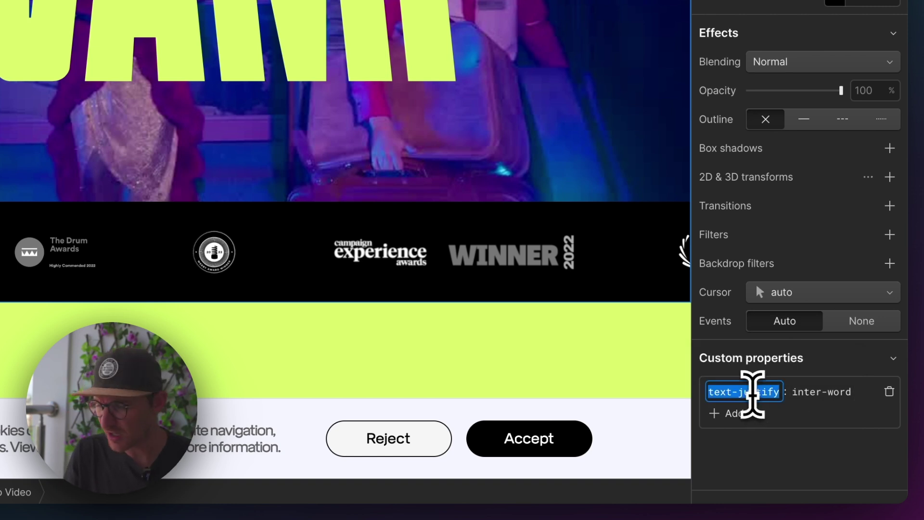
text(content)
key(Tab)
text(attr)
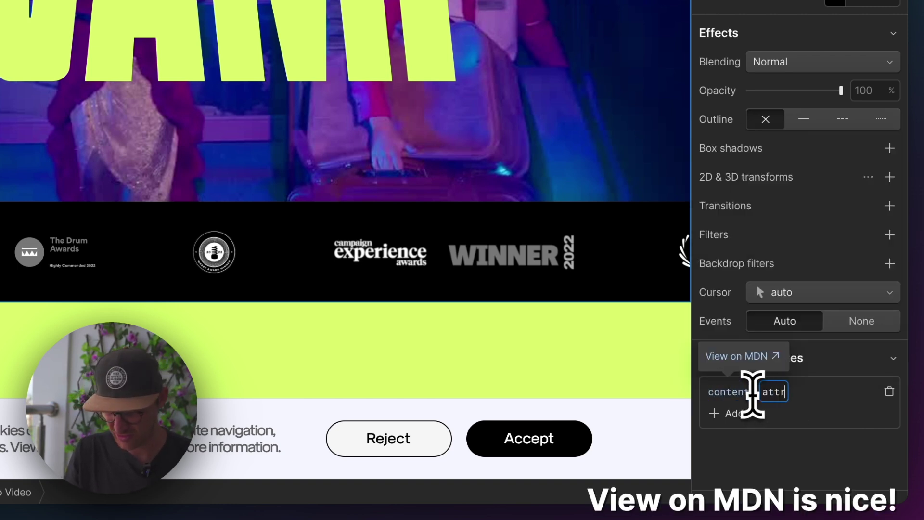
text((href)
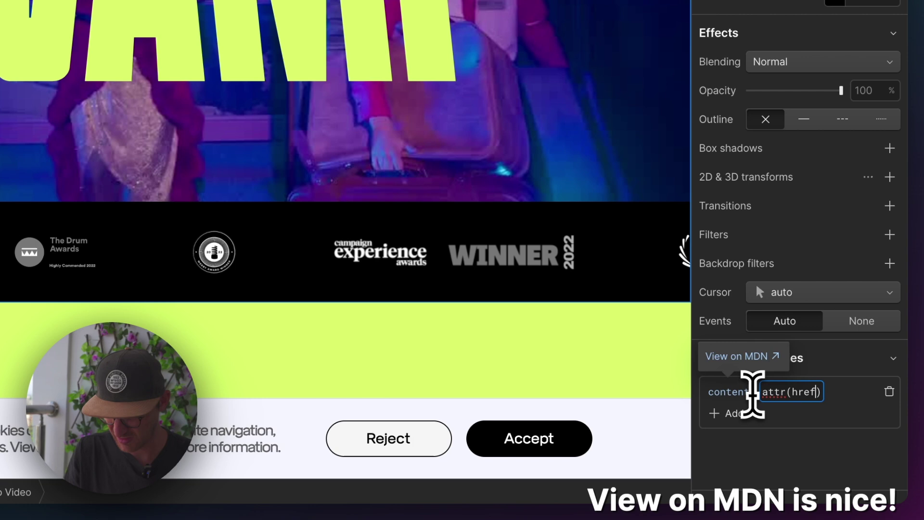
key(Return)
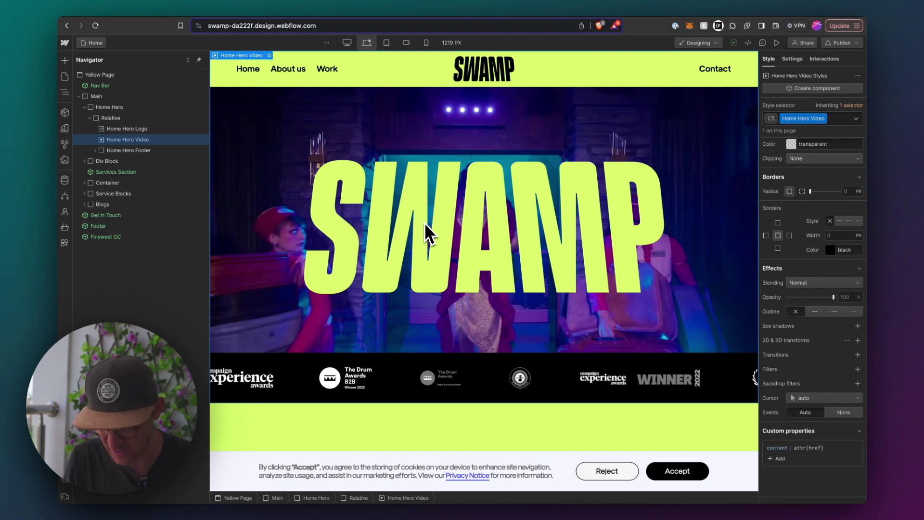
- Delete content: attr(href), then give the quote Heading 4 a visibility: hidden property
click(857, 447)
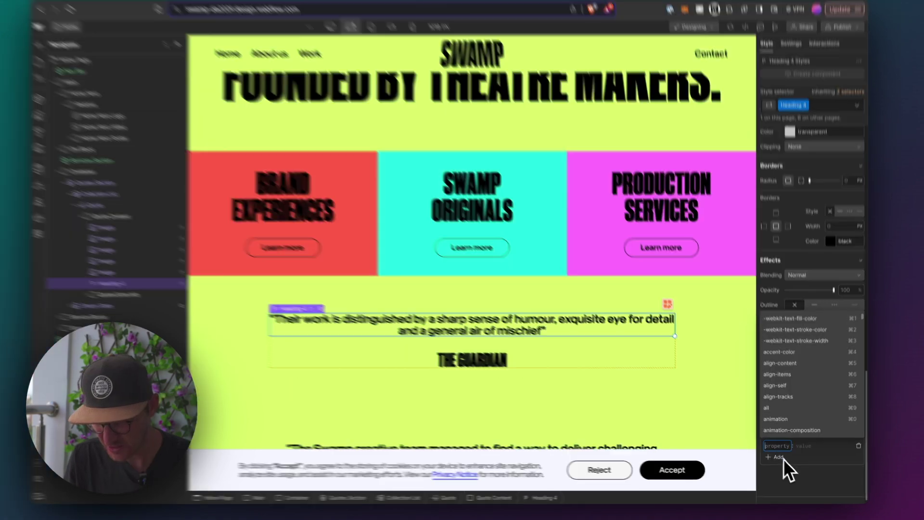
click(780, 447)
text(visibility)
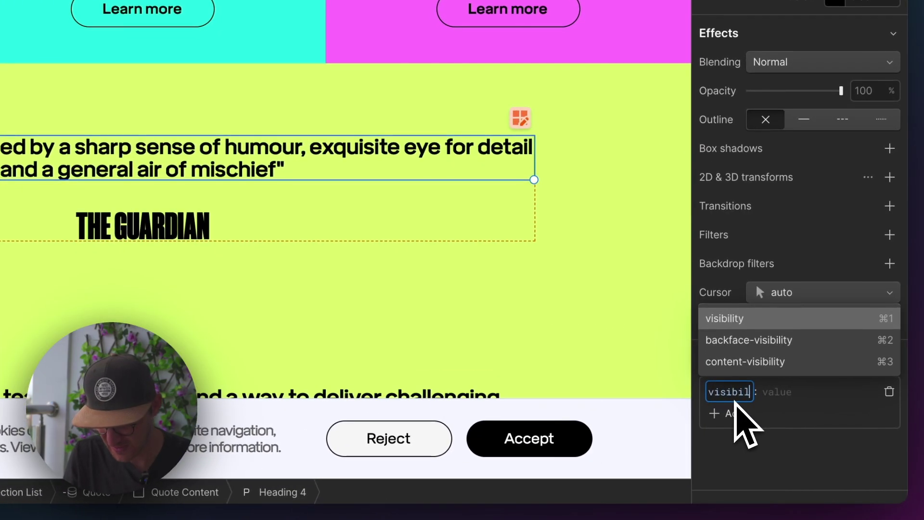
key(Return)
text(hidden)
key(Return)
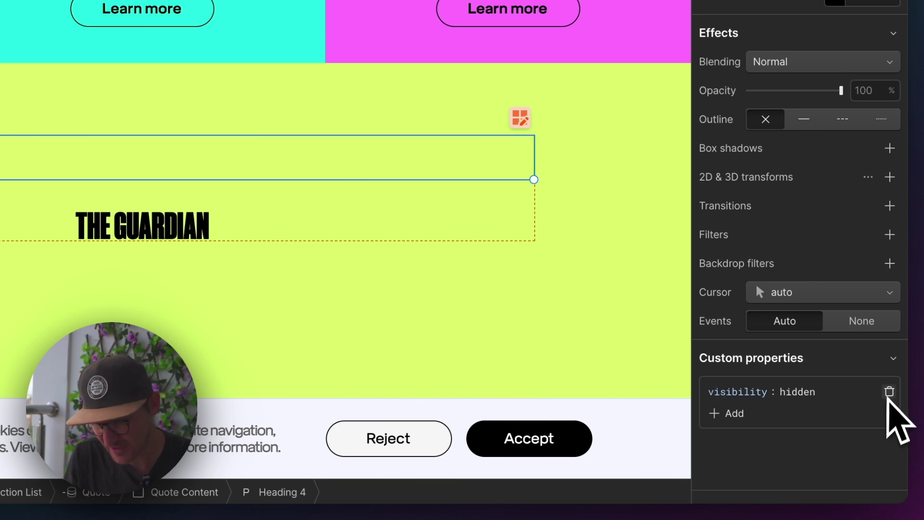
- Remove the visibility property so the heading shows again, then open and close the main menu
click(889, 391)
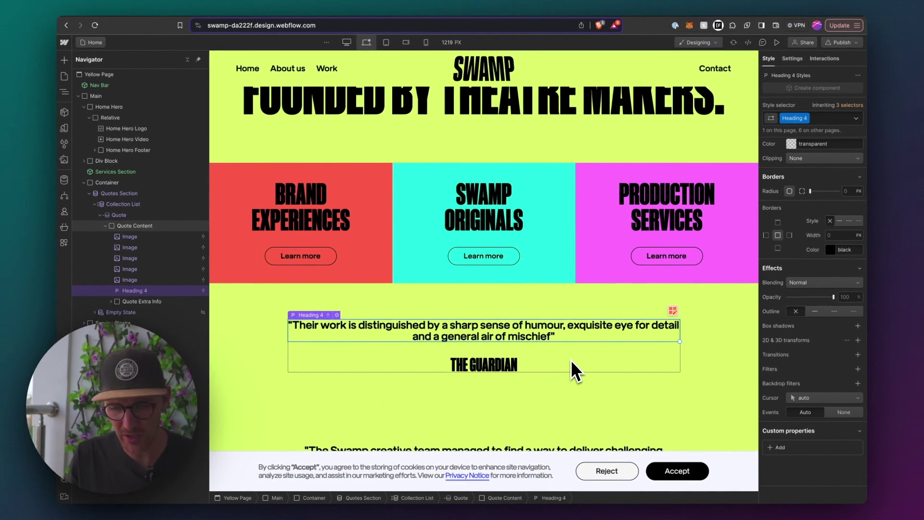
click(64, 43)
click(67, 44)
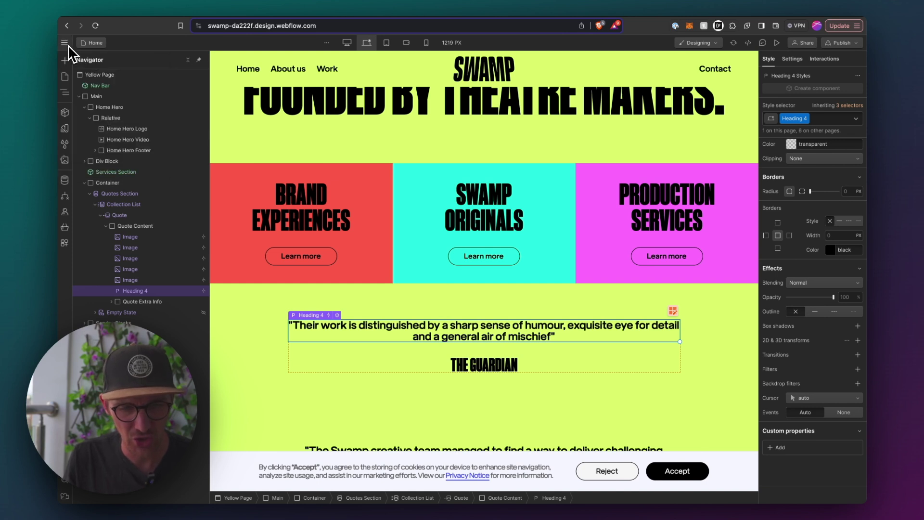
mouse_move(867, 501)
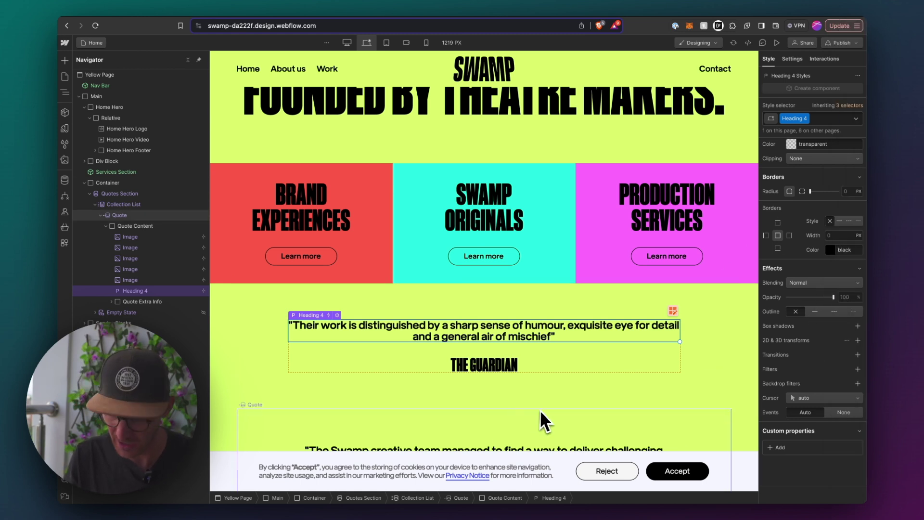
scroll(540, 422, down, 2)
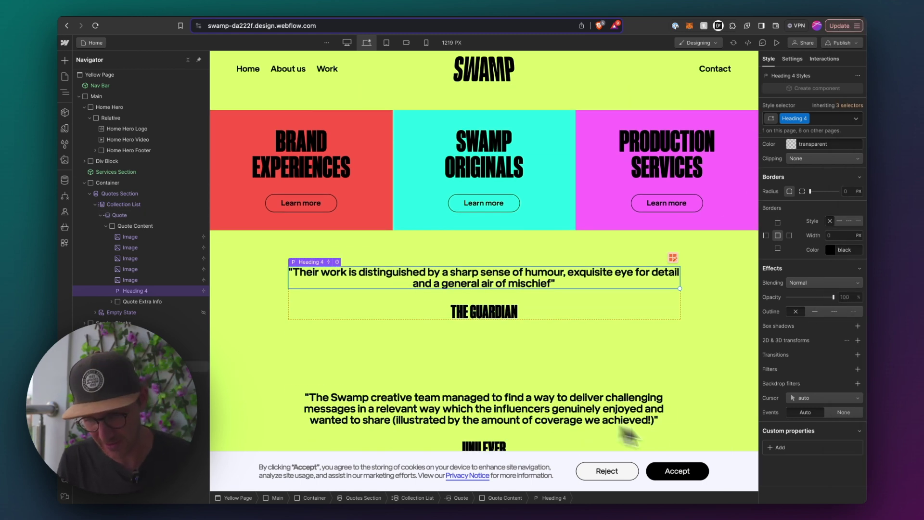
scroll(337, 130, up, 10)
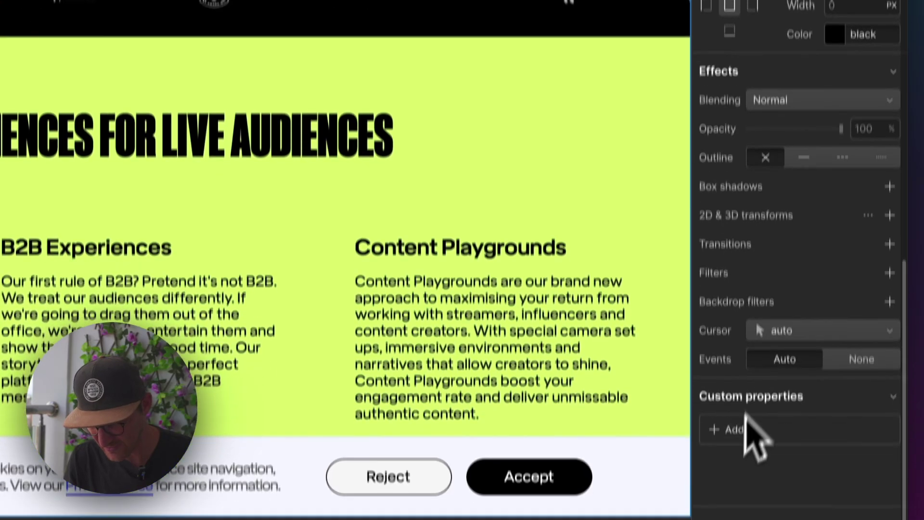
- Clear a mistyped --brandcolo entry, then add animation: var(--brand--colours-red) to the Red Page
click(747, 423)
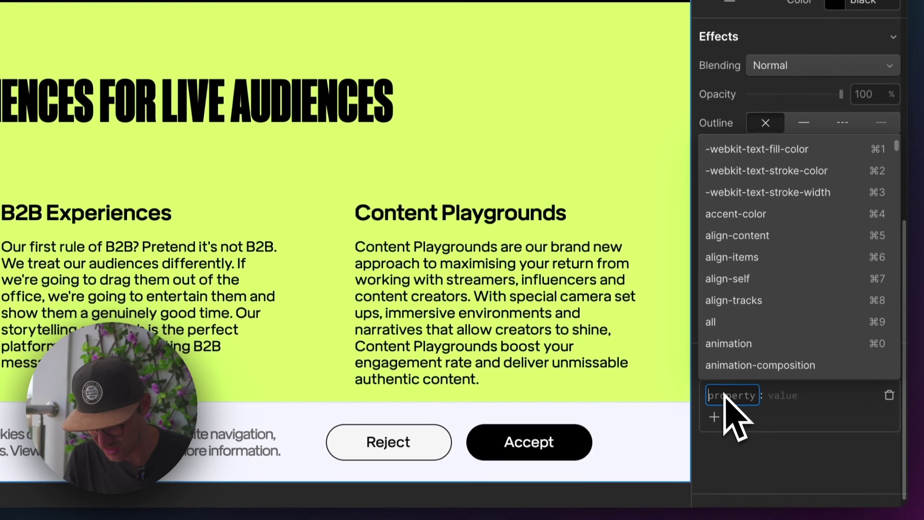
text(--brandcol)
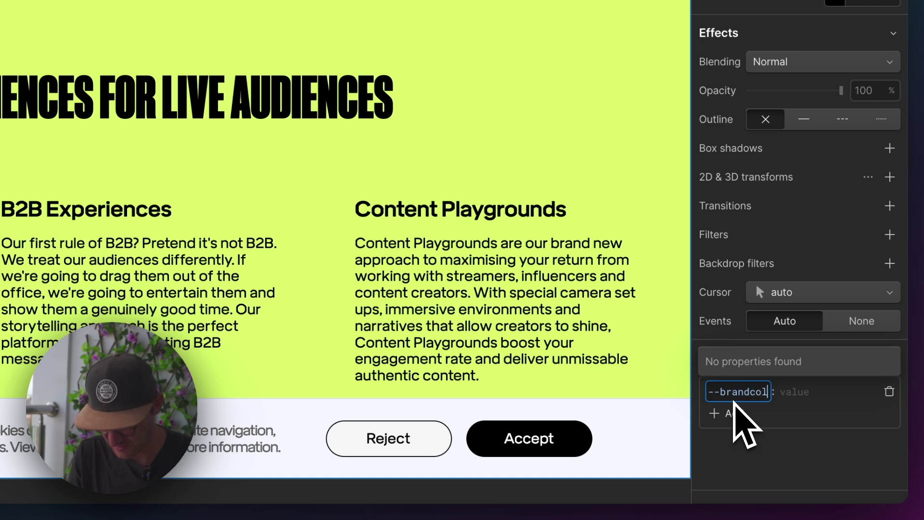
text(o)
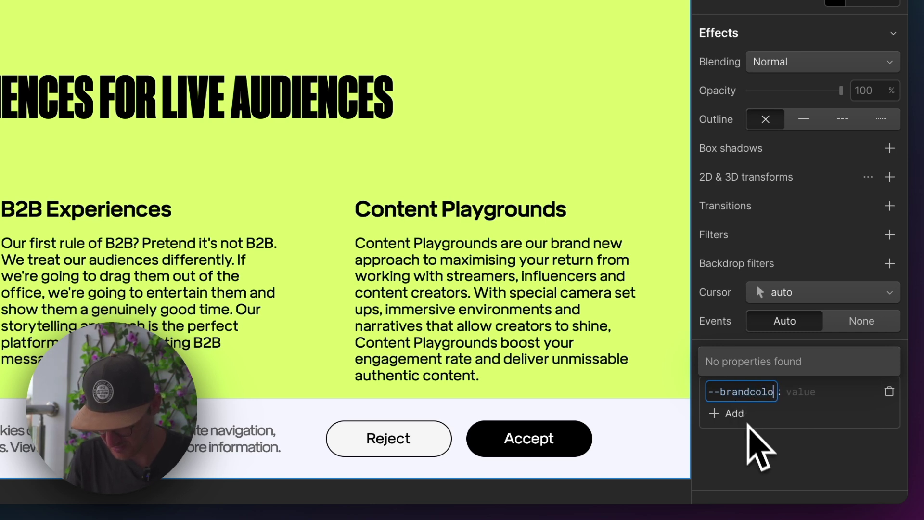
key(super+a)
key(BackSpace)
key(Escape)
text(animation)
click(795, 392)
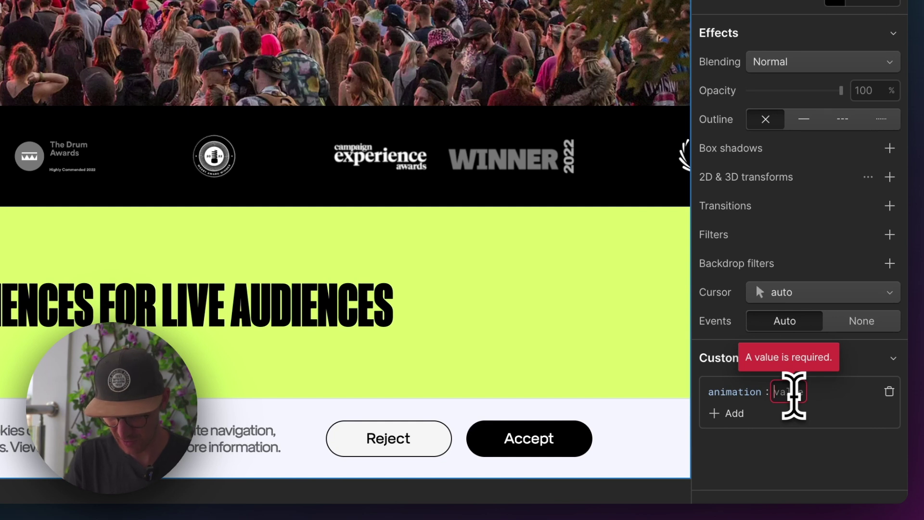
text(var(--b)
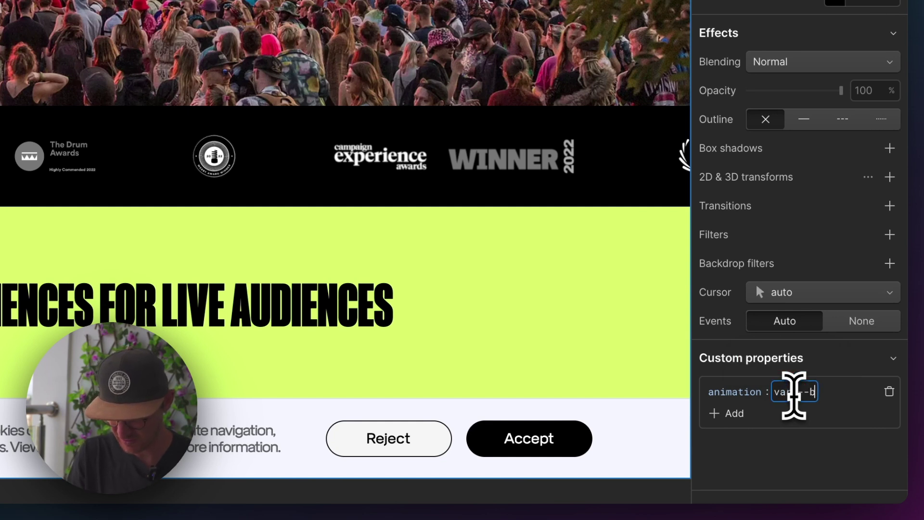
text(rand--colo)
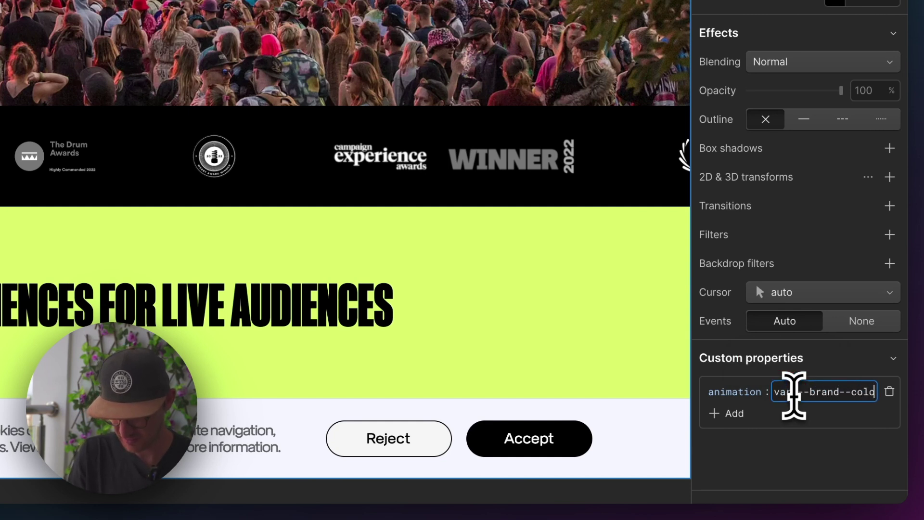
text(urs-re)
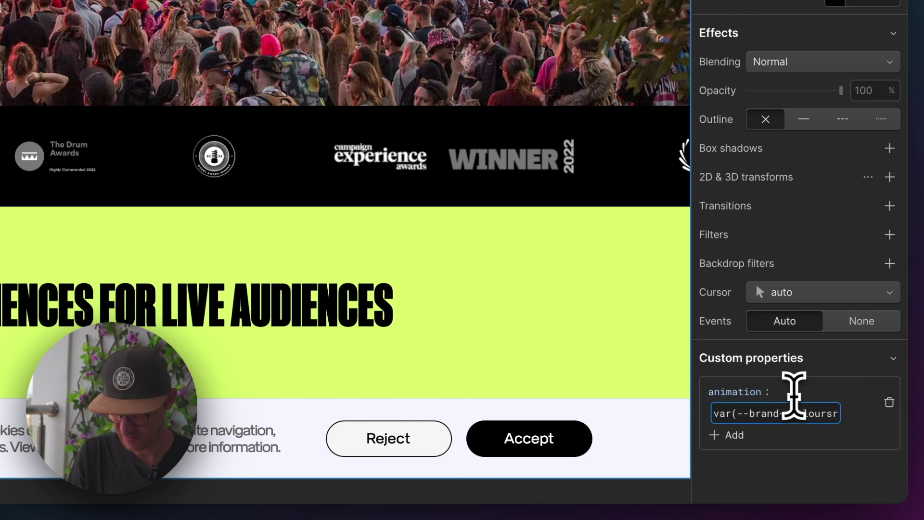
text(d))
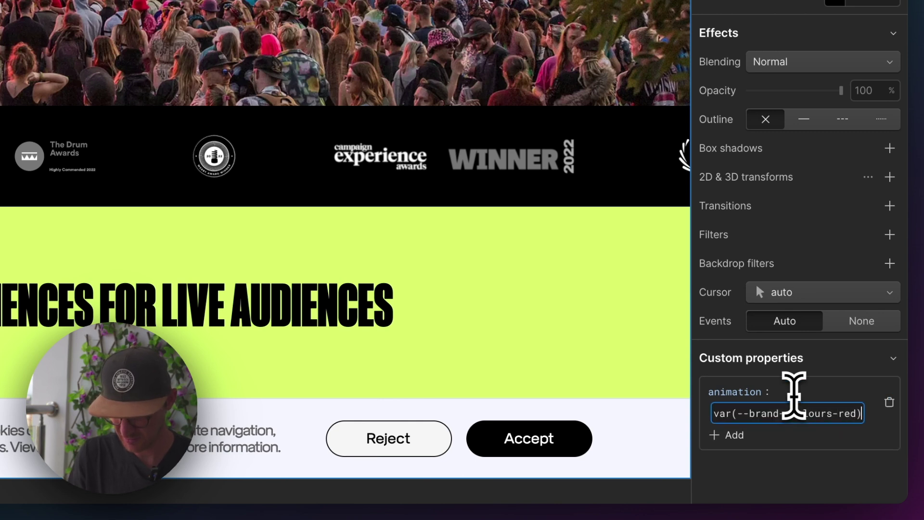
key(Return)
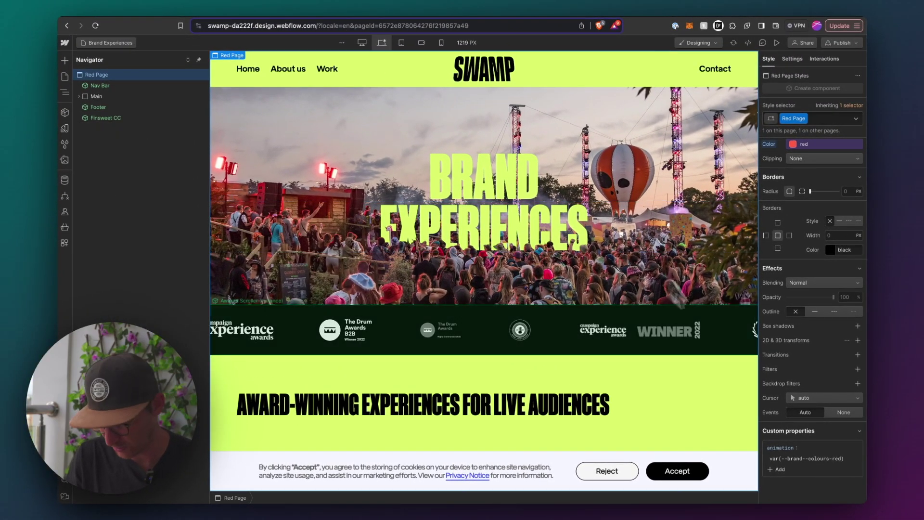
- Delete the animation property and then the leftover empty property row
click(858, 452)
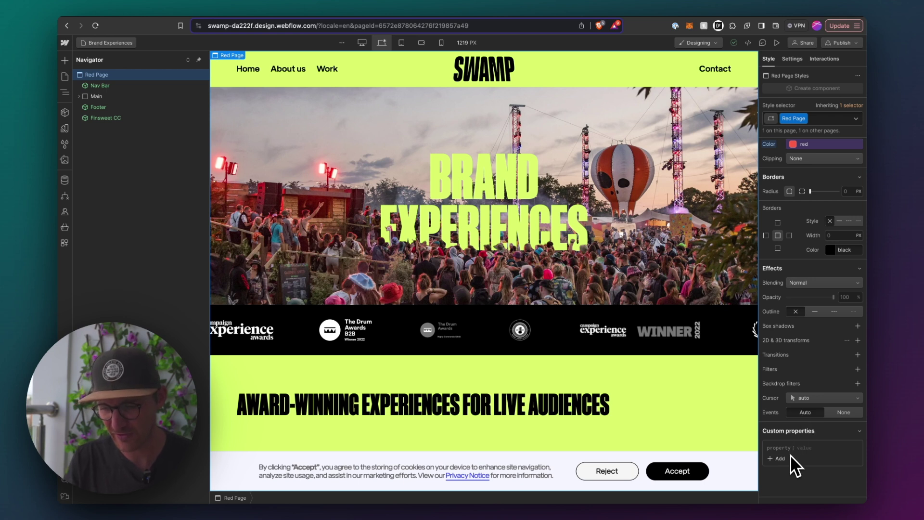
click(856, 448)
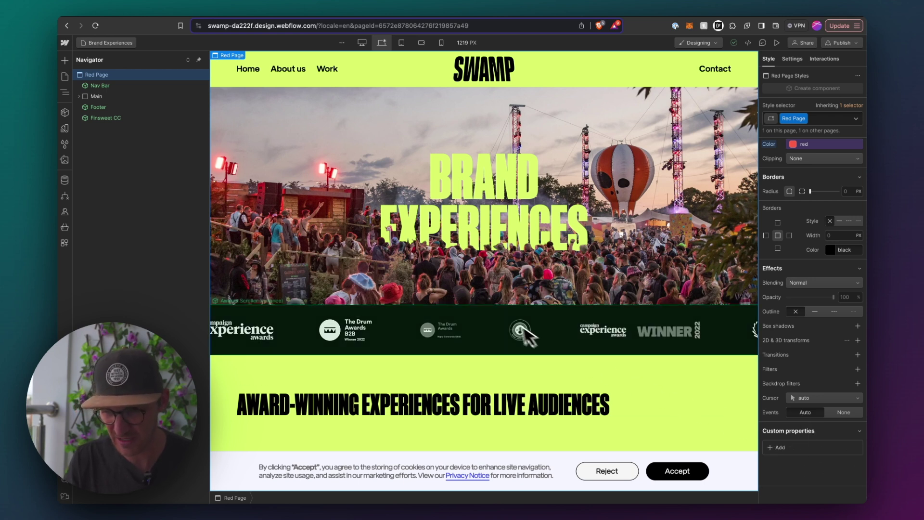